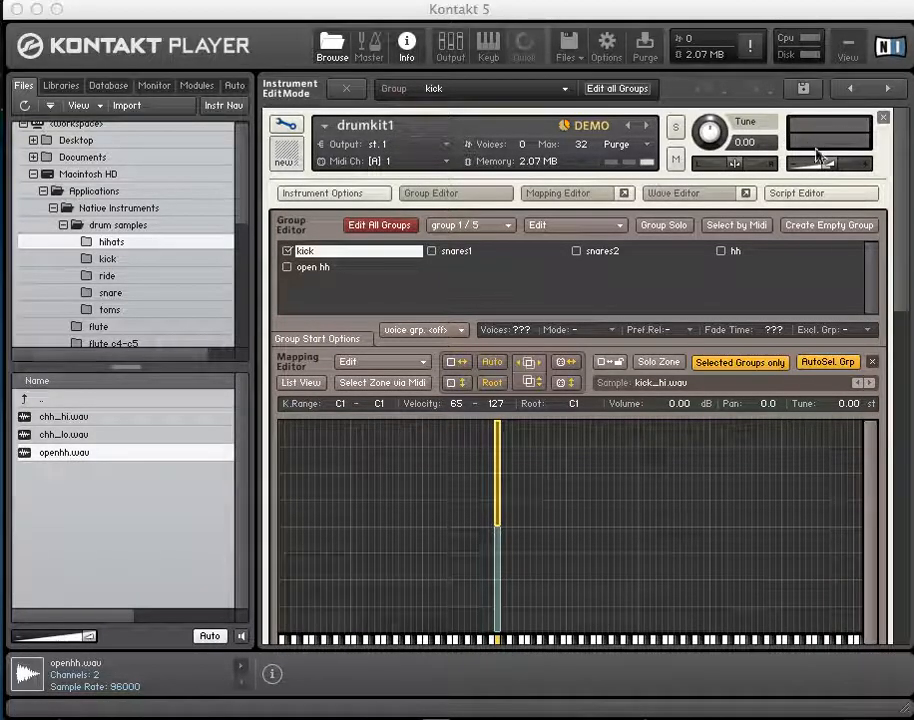
Raise the drumkit1 instrument's output volume and select the kick_hi.wav zone in the kick group
{"action": "left_click_drag", "start_coordinate": [826, 160], "coordinate": [866, 170]}
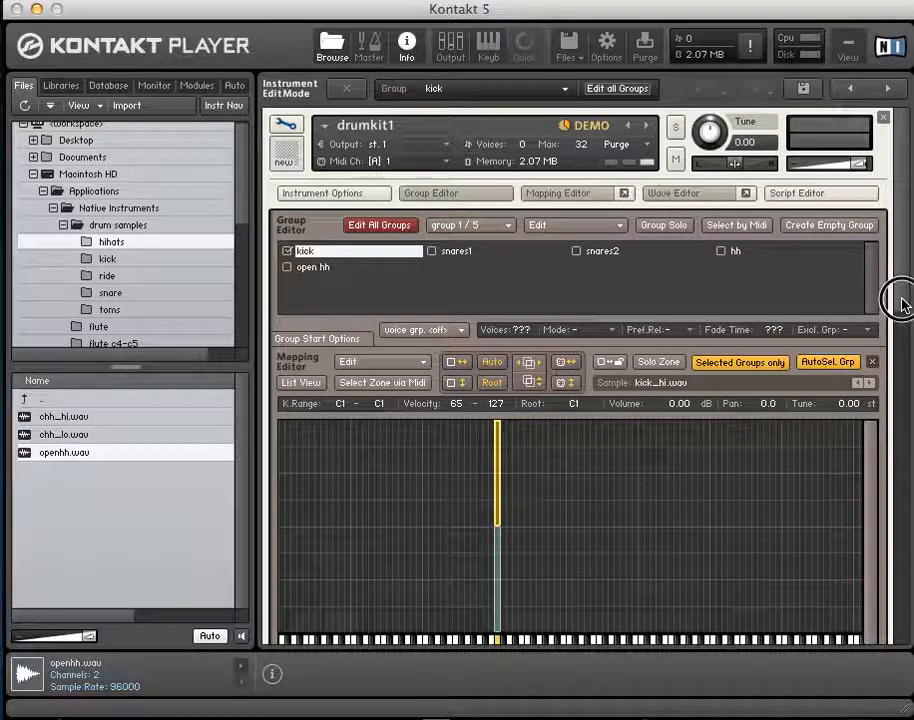
{"action": "scroll", "coordinate": [902, 303], "scroll_direction": "down", "scroll_amount": 1}
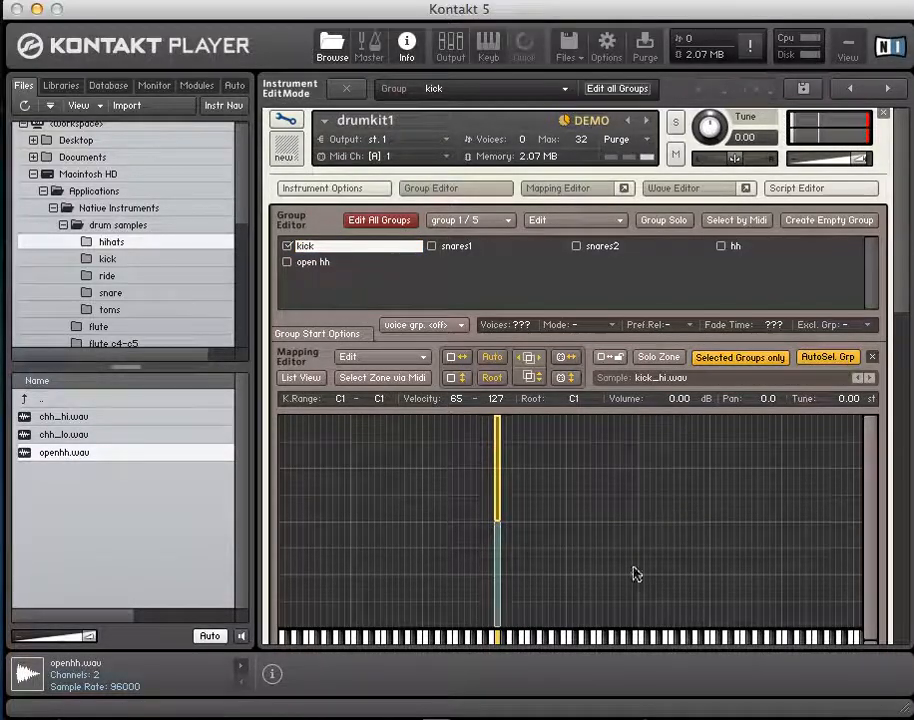
{"action": "left_click", "coordinate": [500, 589]}
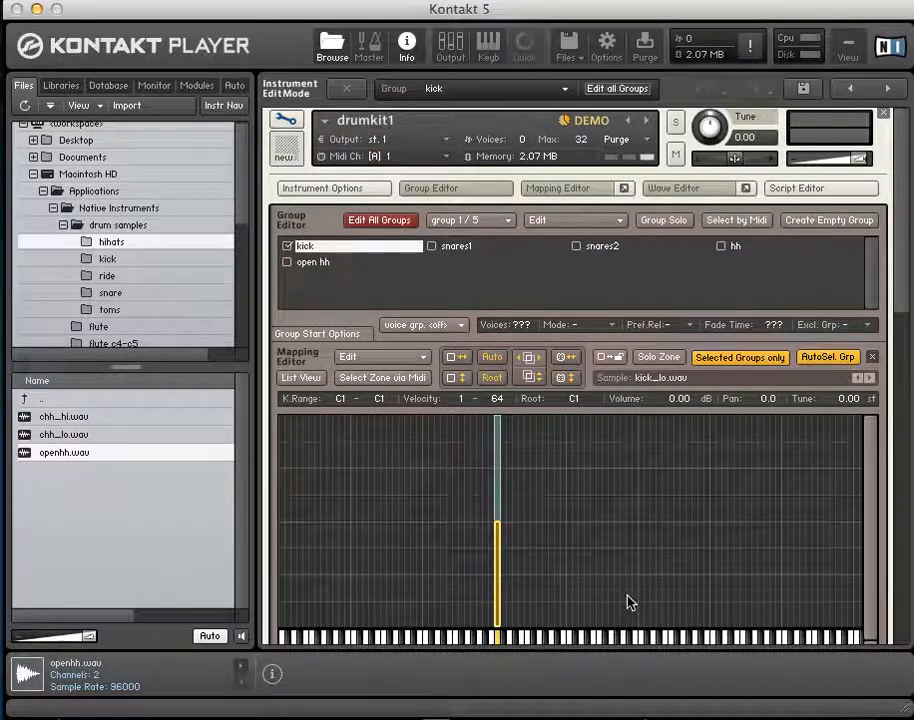
{"action": "left_click", "coordinate": [503, 490]}
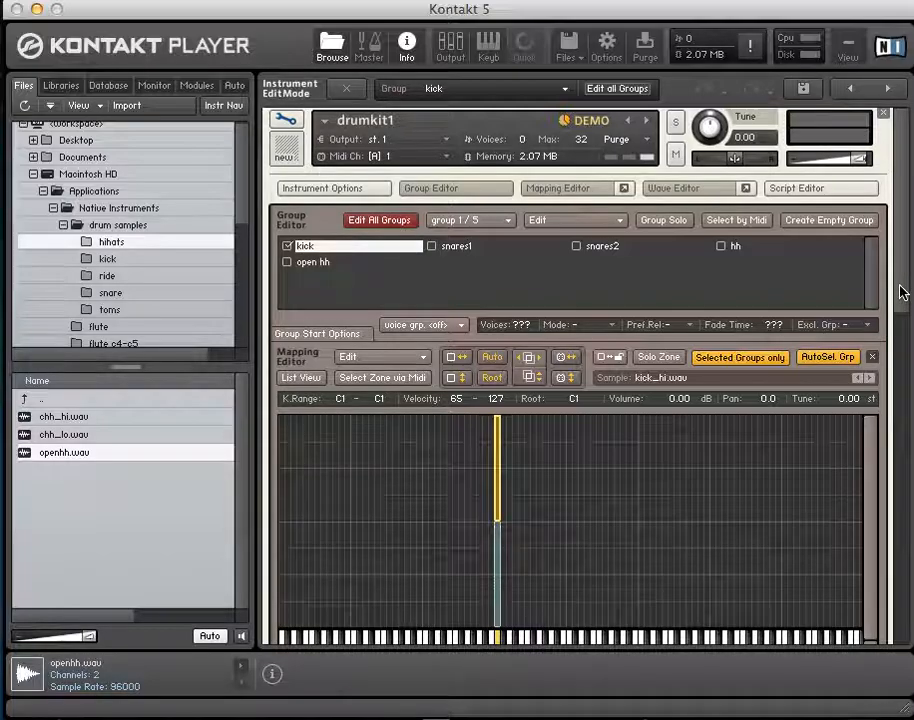
Set the mode of sample loop 1 on kick_hi.wav to until end
{"action": "left_click_drag", "start_coordinate": [898, 285], "coordinate": [884, 471]}
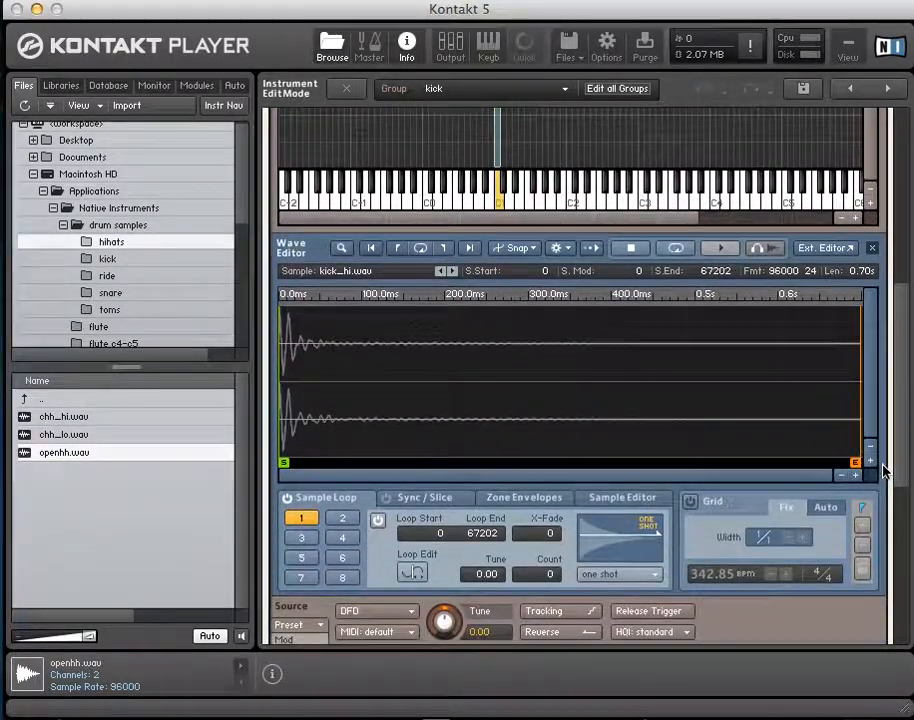
{"action": "left_click", "coordinate": [646, 583]}
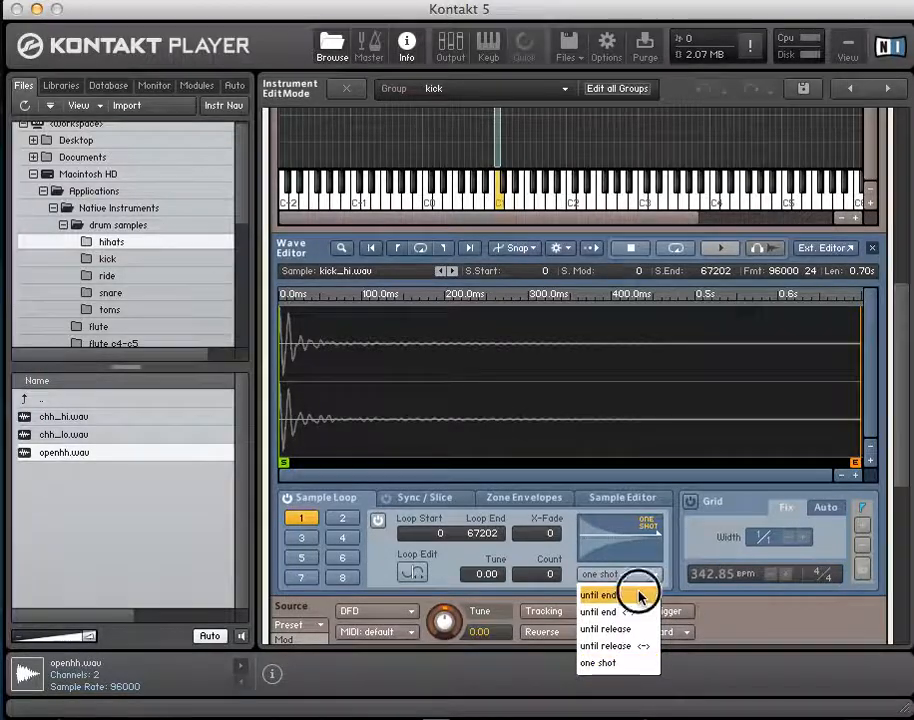
{"action": "left_click", "coordinate": [643, 594]}
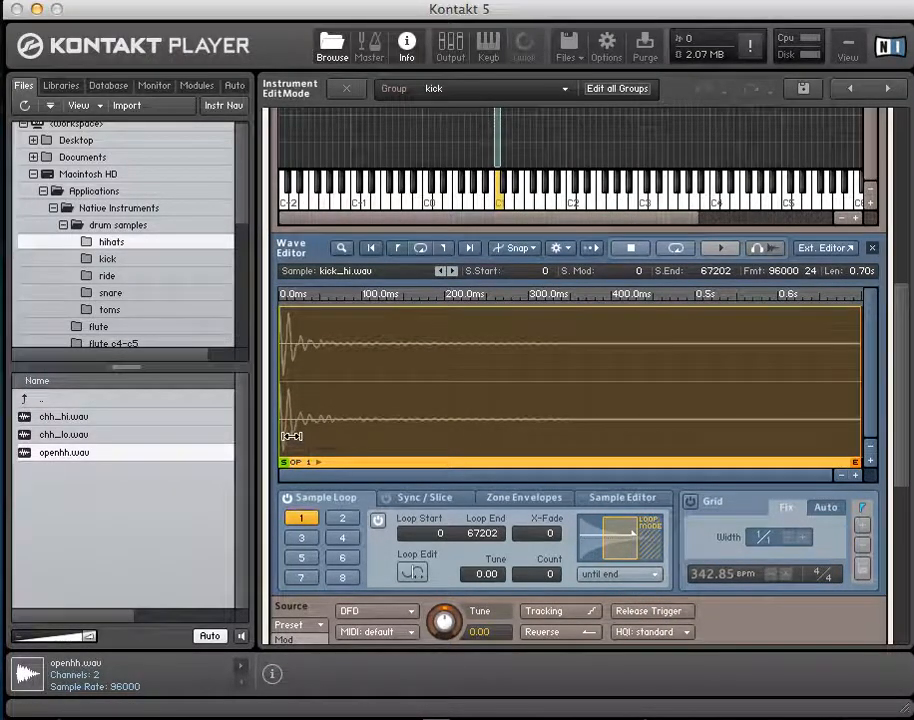
Choose snapping to zero crossings and shorten loop 1 of kick_hi.wav to start at 870 and end at 2837
{"action": "left_click_drag", "start_coordinate": [280, 428], "coordinate": [281, 429]}
{"action": "left_click", "coordinate": [516, 248]}
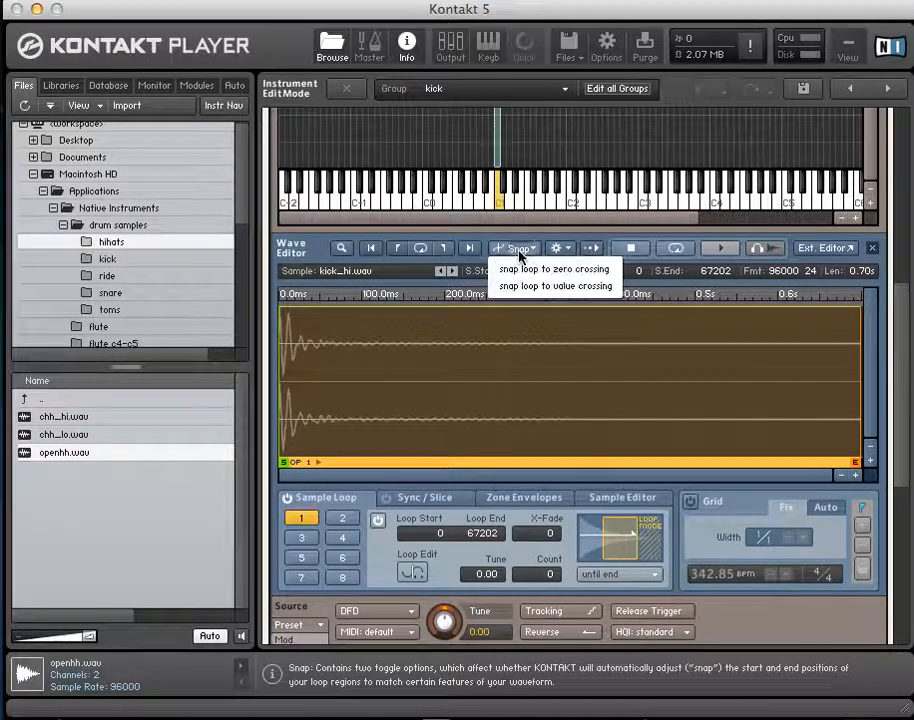
{"action": "left_click", "coordinate": [526, 268]}
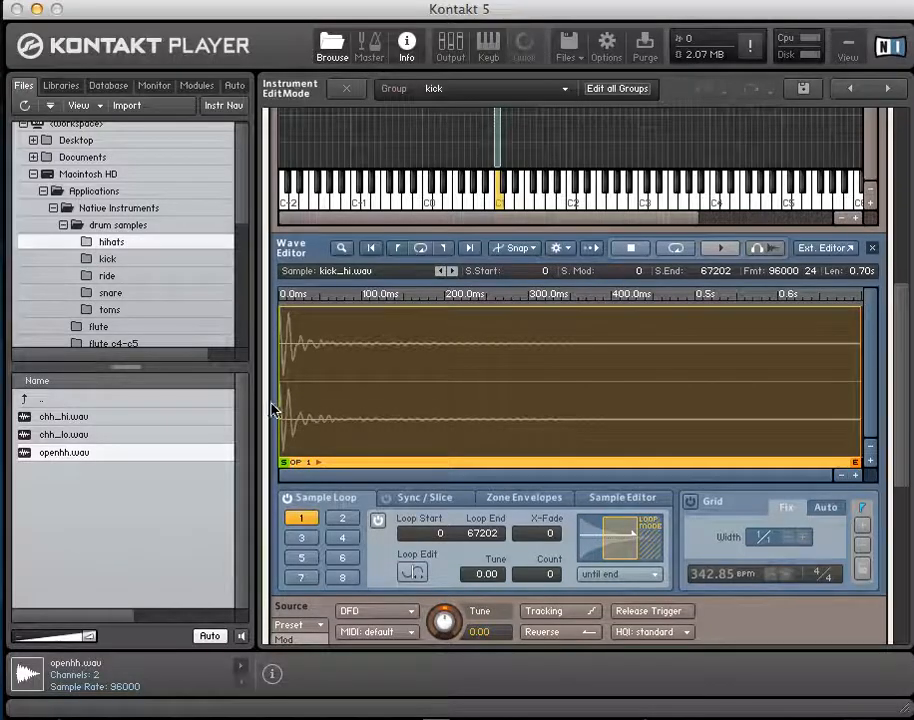
{"action": "left_click_drag", "start_coordinate": [285, 406], "coordinate": [285, 408]}
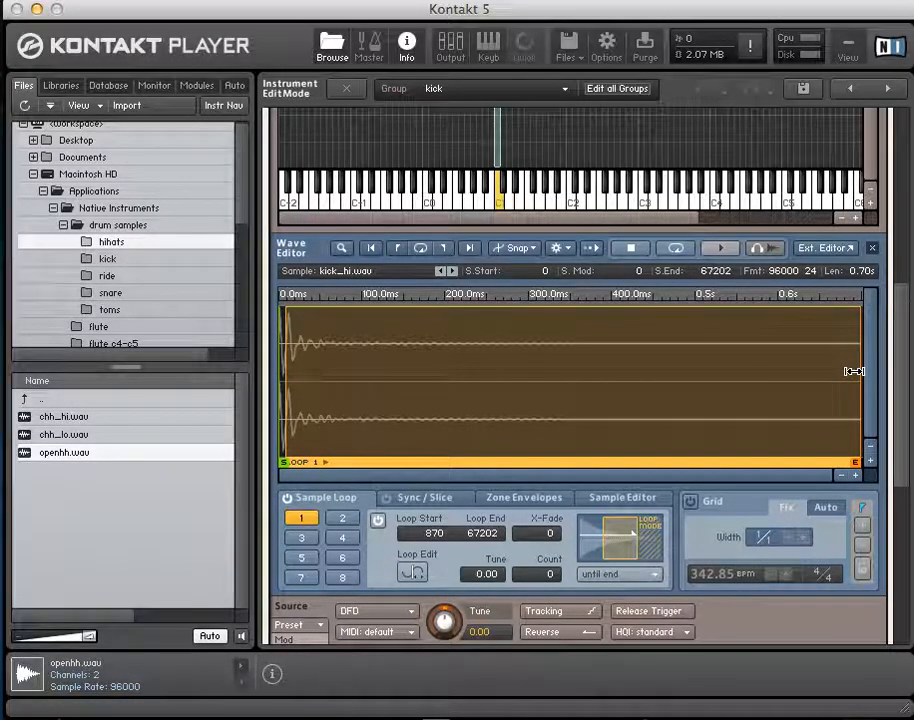
{"action": "left_click_drag", "start_coordinate": [860, 372], "coordinate": [306, 433]}
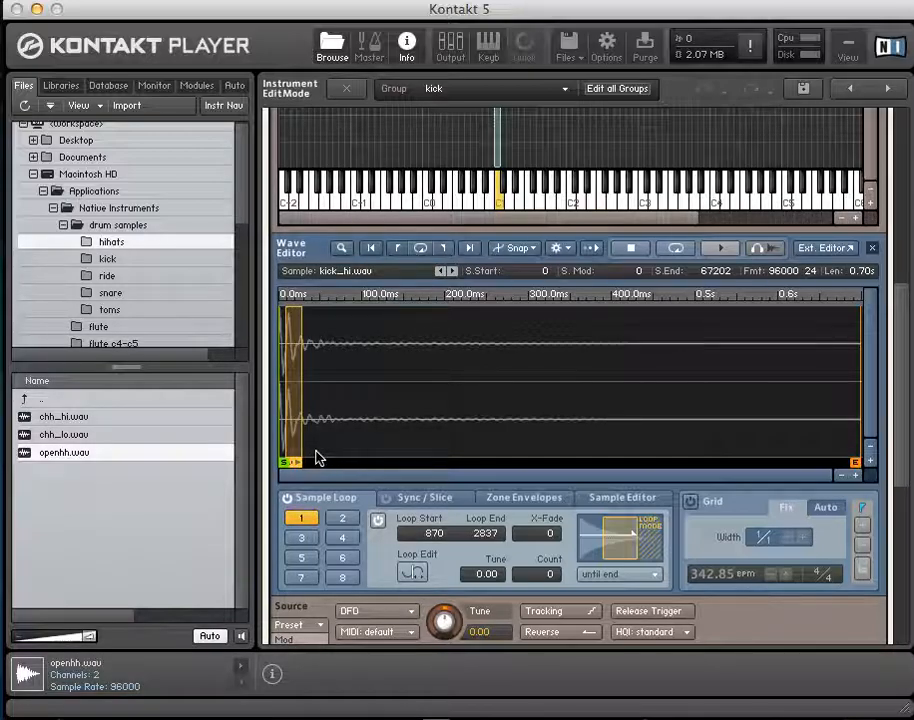
Add a sine LFO as a volume modulator to the kick group's amplifier
{"action": "left_click", "coordinate": [902, 392]}
{"action": "left_click_drag", "start_coordinate": [902, 392], "coordinate": [903, 535]}
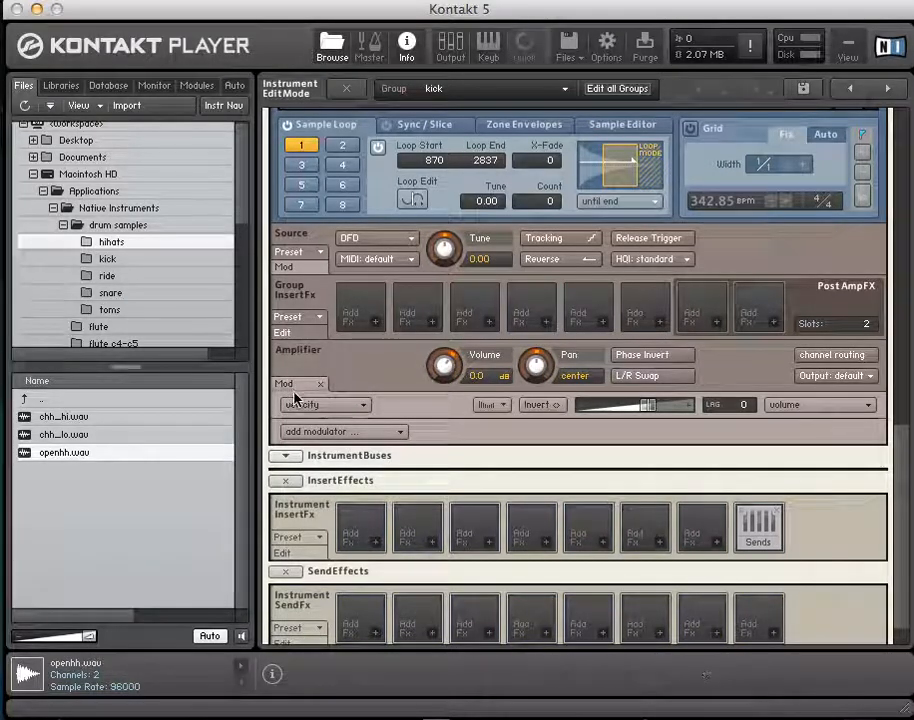
{"action": "left_click", "coordinate": [387, 437]}
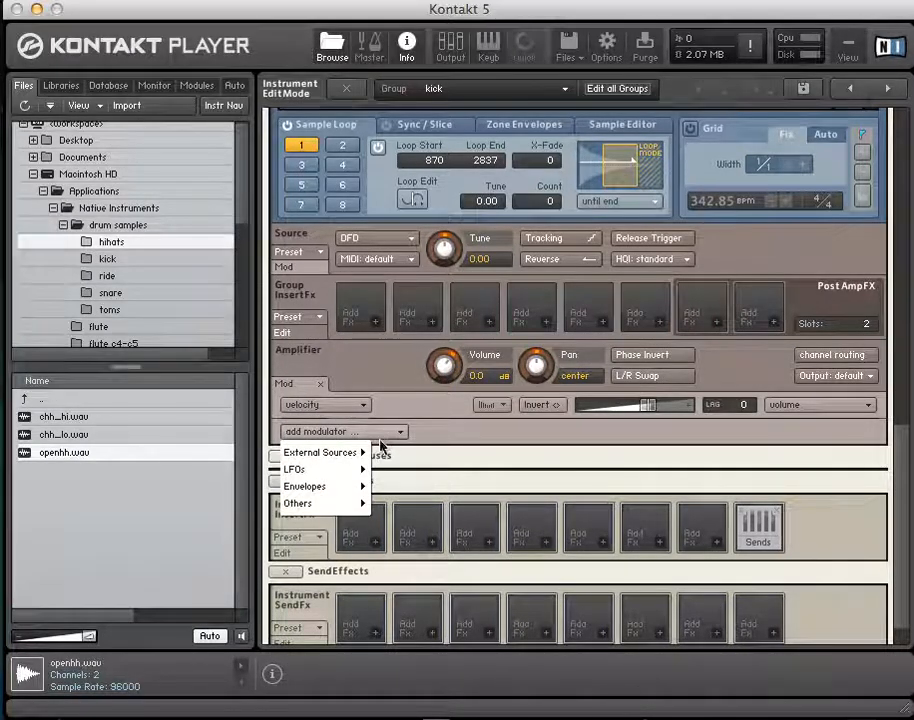
{"action": "mouse_move", "coordinate": [360, 469]}
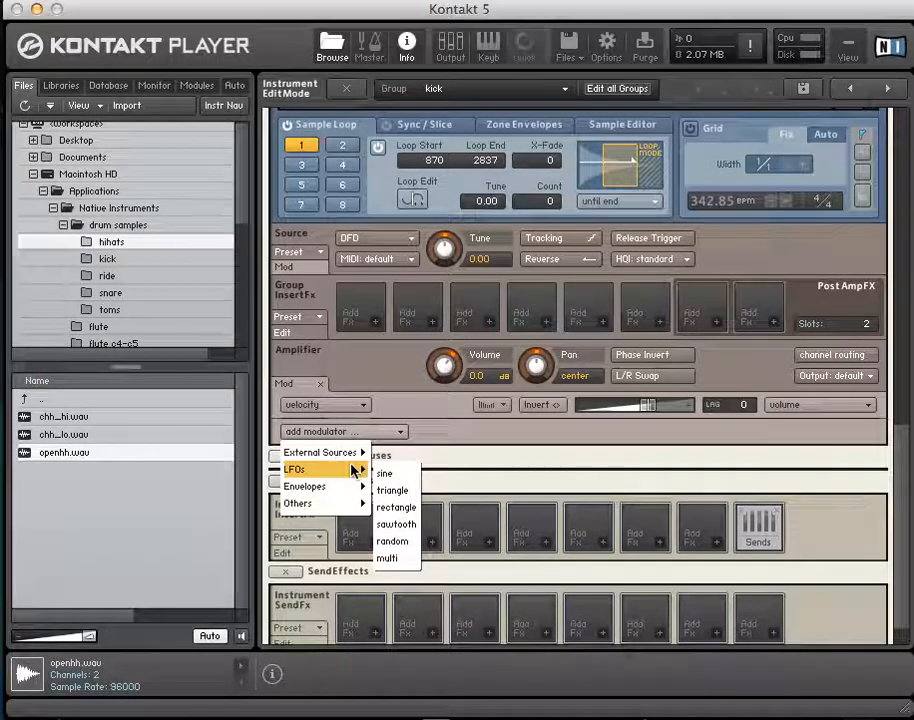
{"action": "mouse_move", "coordinate": [357, 497]}
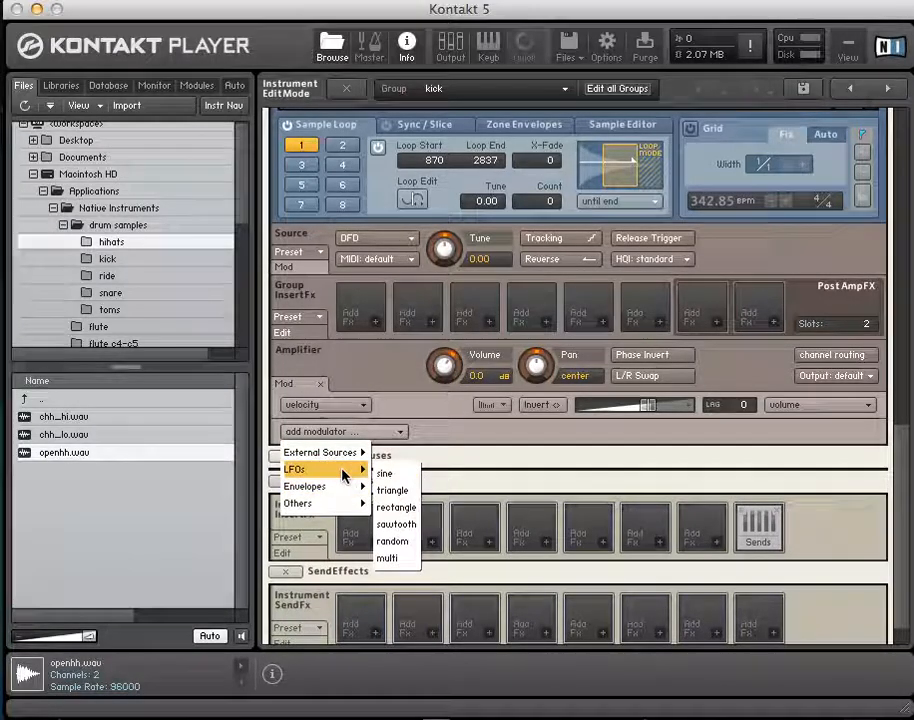
{"action": "left_click", "coordinate": [385, 473]}
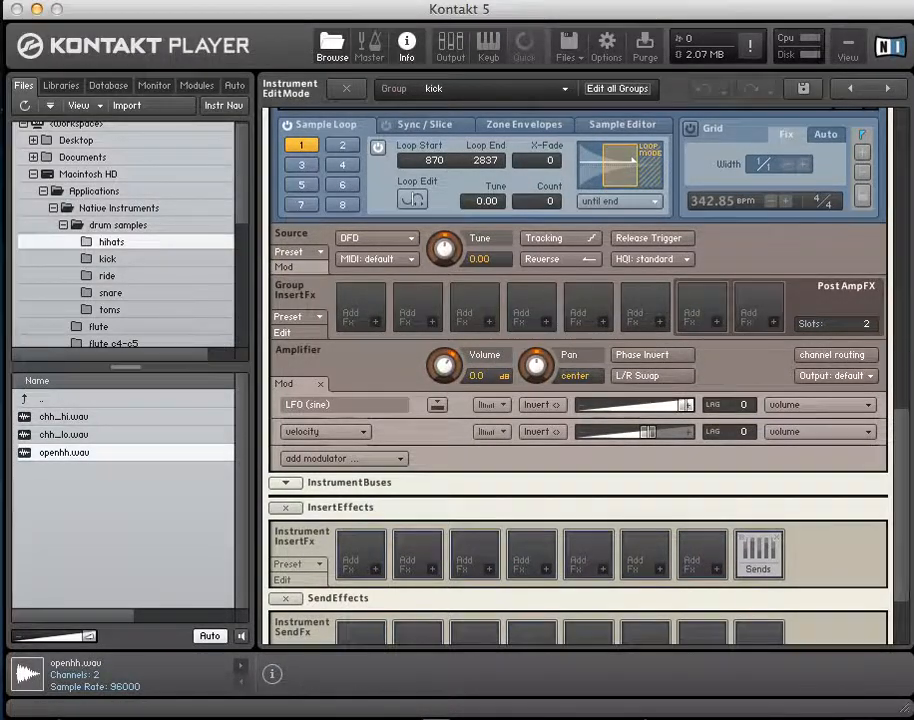
Set the kick group's source tune to -14.00 and the sine volume LFO's frequency to 14.7 Hz
{"action": "left_click_drag", "start_coordinate": [896, 414], "coordinate": [898, 469]}
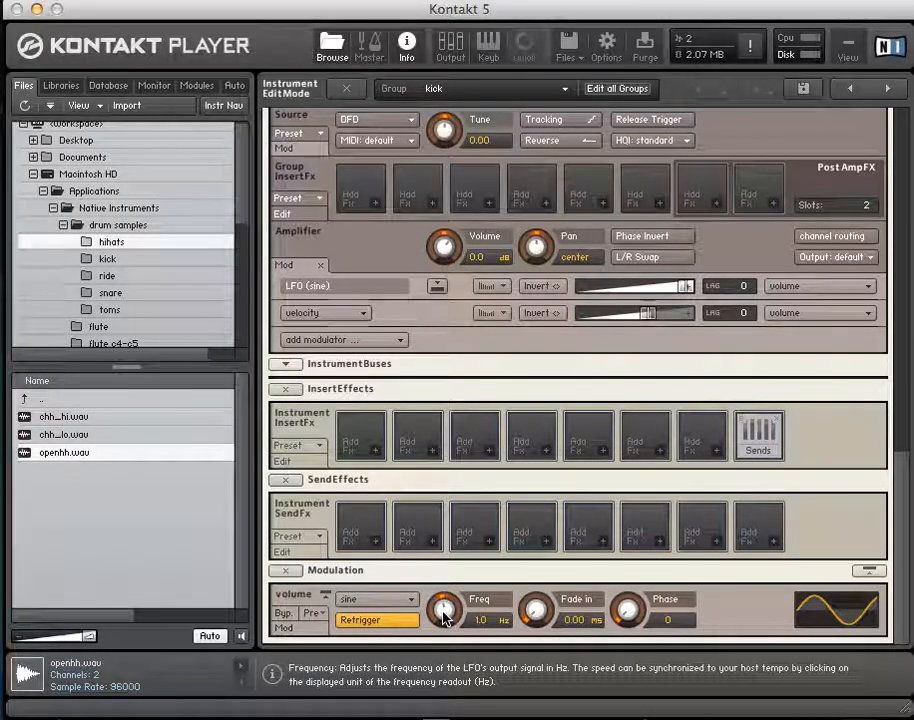
{"action": "mouse_move", "coordinate": [444, 617]}
{"action": "left_mouse_down"}
{"action": "mouse_move", "coordinate": [443, 572]}
{"action": "mouse_move", "coordinate": [442, 612]}
{"action": "left_mouse_up"}
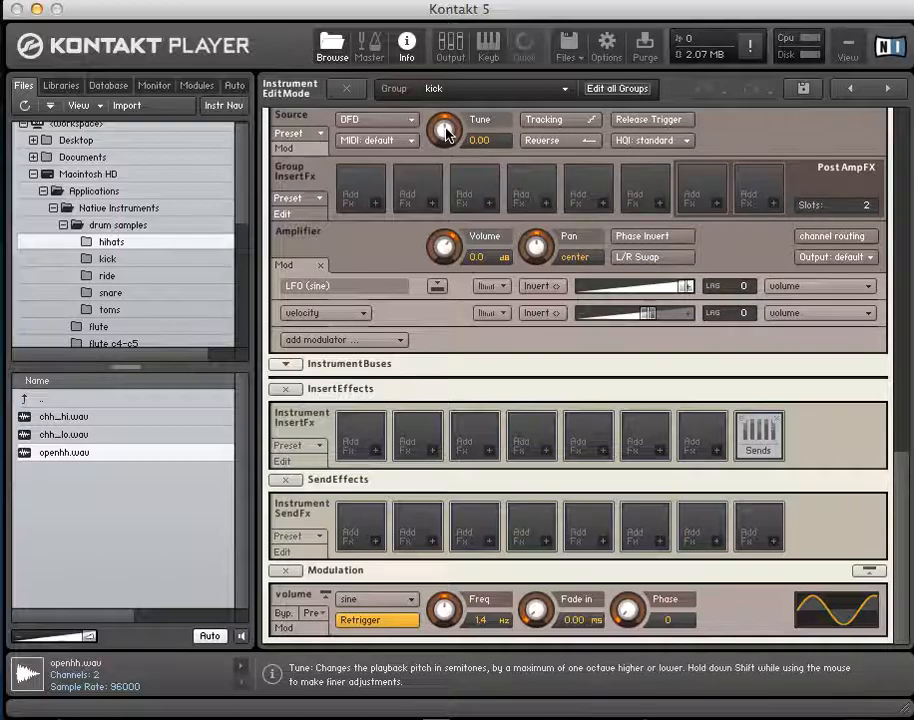
{"action": "left_click_drag", "start_coordinate": [441, 133], "coordinate": [437, 180]}
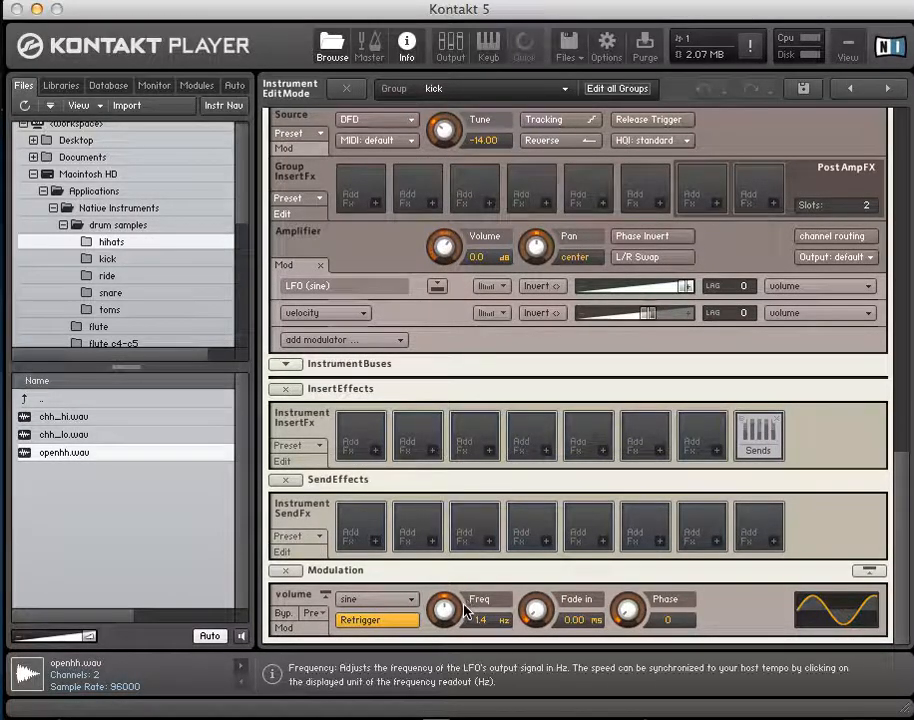
{"action": "left_click_drag", "start_coordinate": [464, 611], "coordinate": [440, 565]}
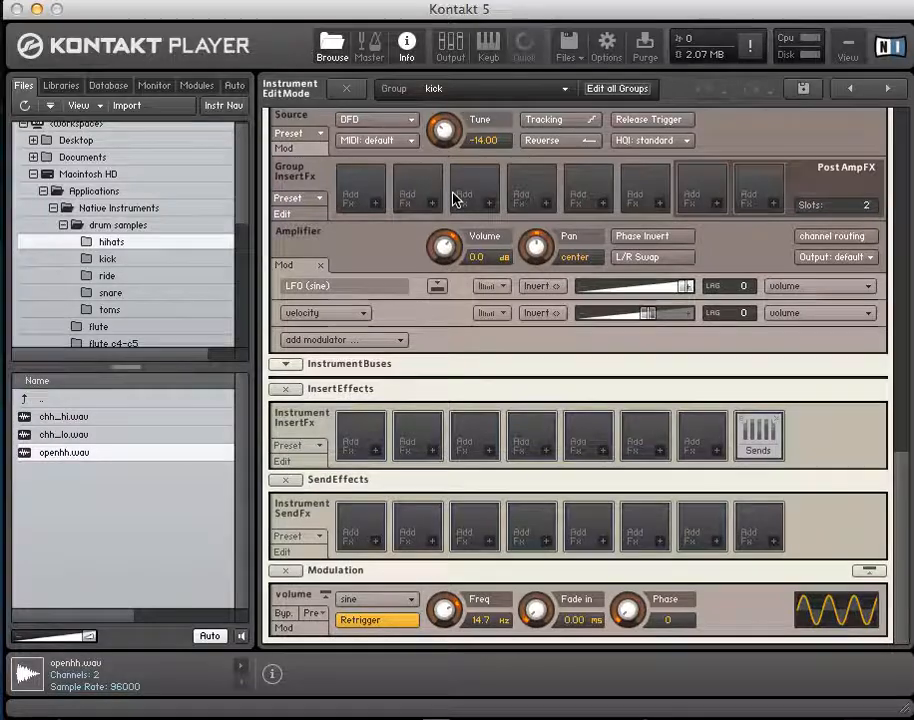
Add an AHDSR envelope as a volume modulator to the kick group's amplifier
{"action": "left_click", "coordinate": [336, 342]}
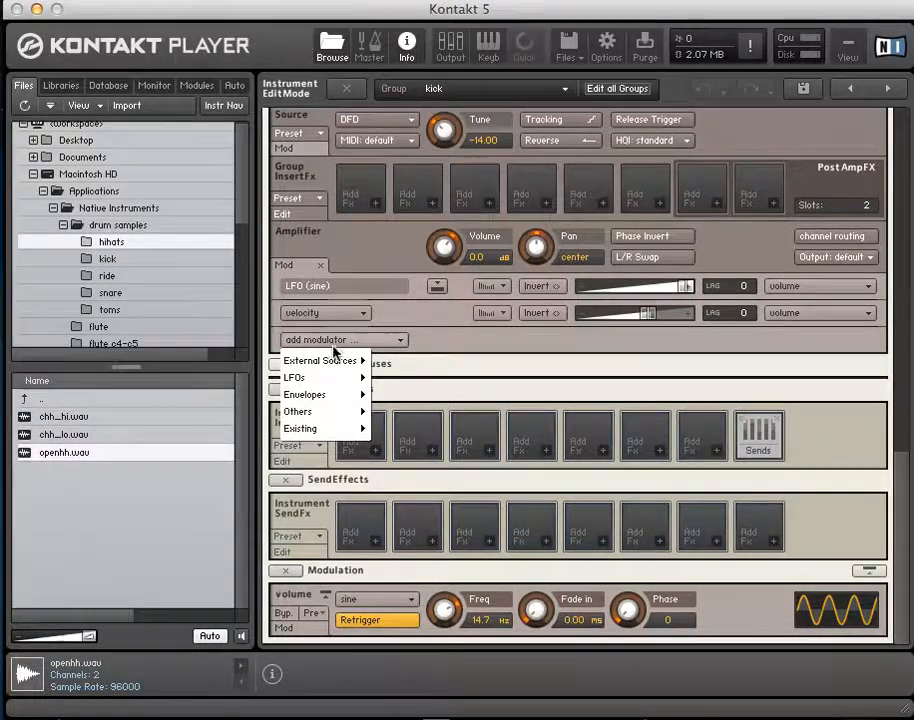
{"action": "mouse_move", "coordinate": [335, 363]}
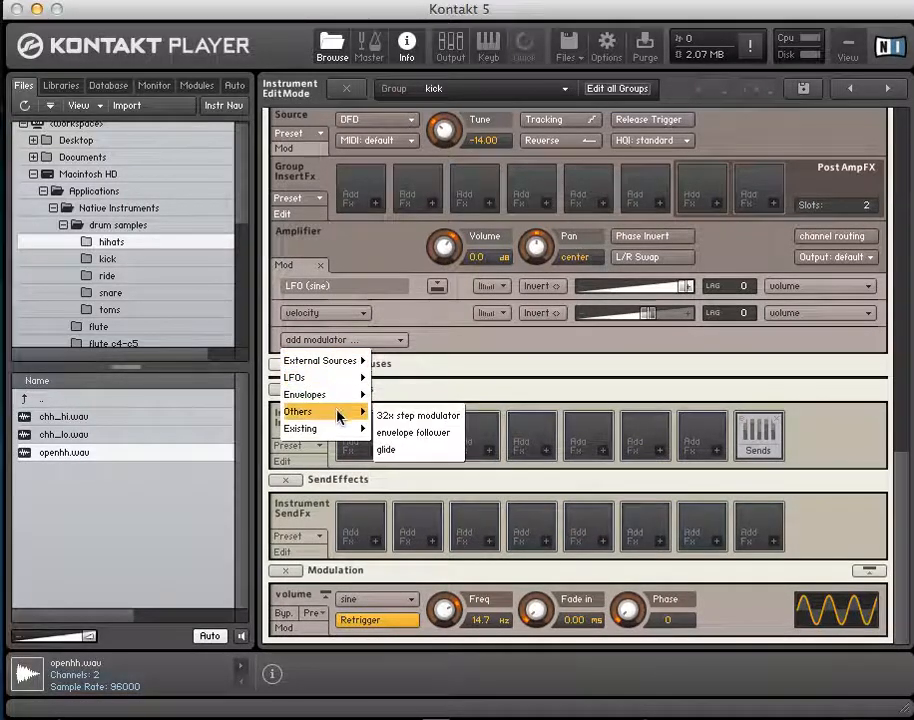
{"action": "mouse_move", "coordinate": [348, 410]}
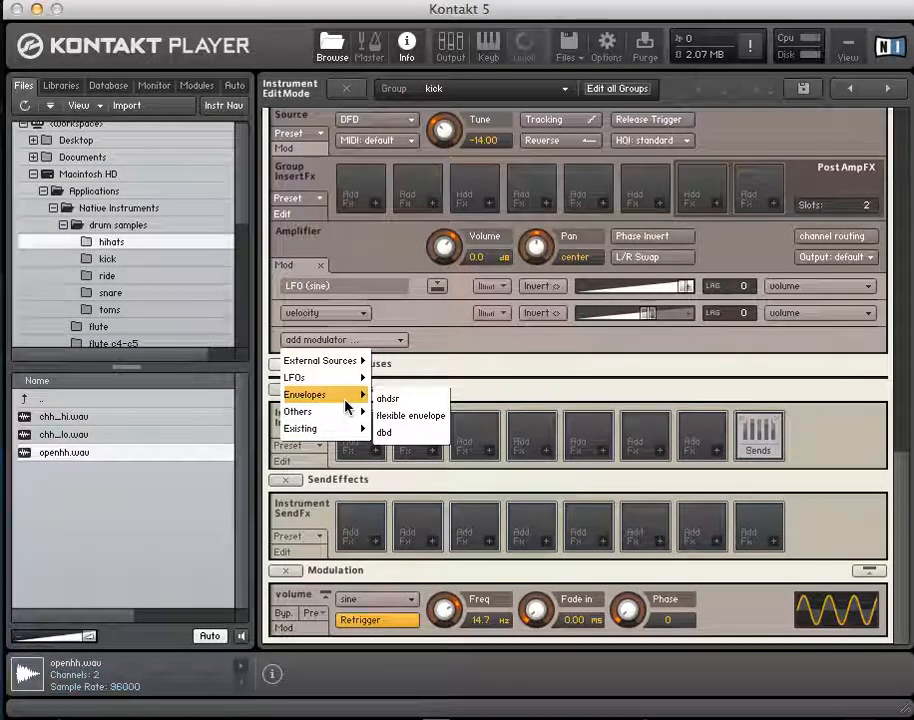
{"action": "left_click", "coordinate": [422, 401]}
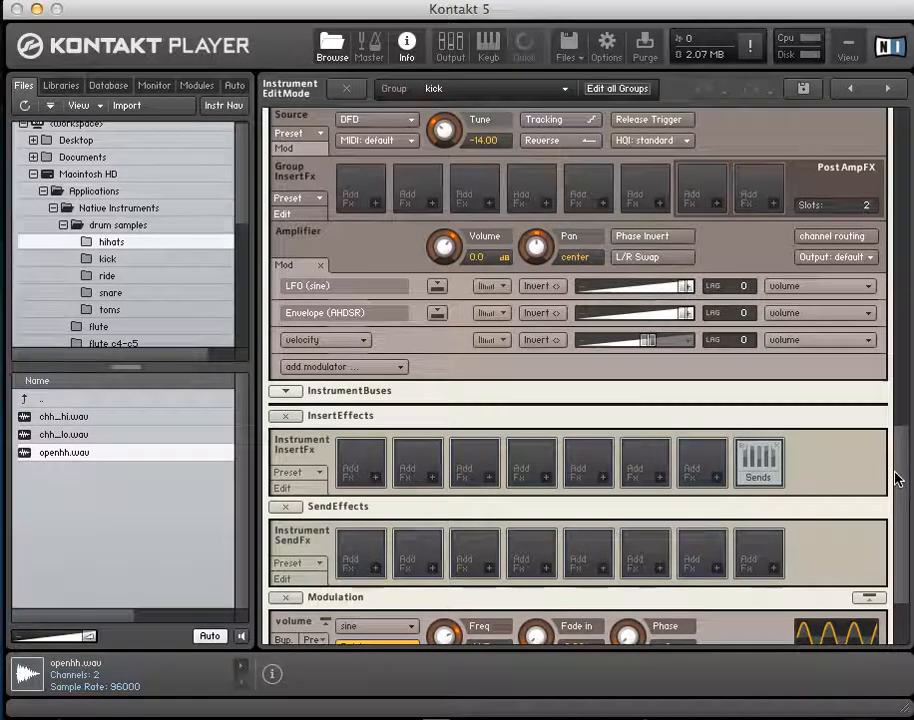
Try an attack of about 87.3 ms on the volume envelope and bring it down to 0.00 ms
{"action": "left_click_drag", "start_coordinate": [900, 475], "coordinate": [894, 520]}
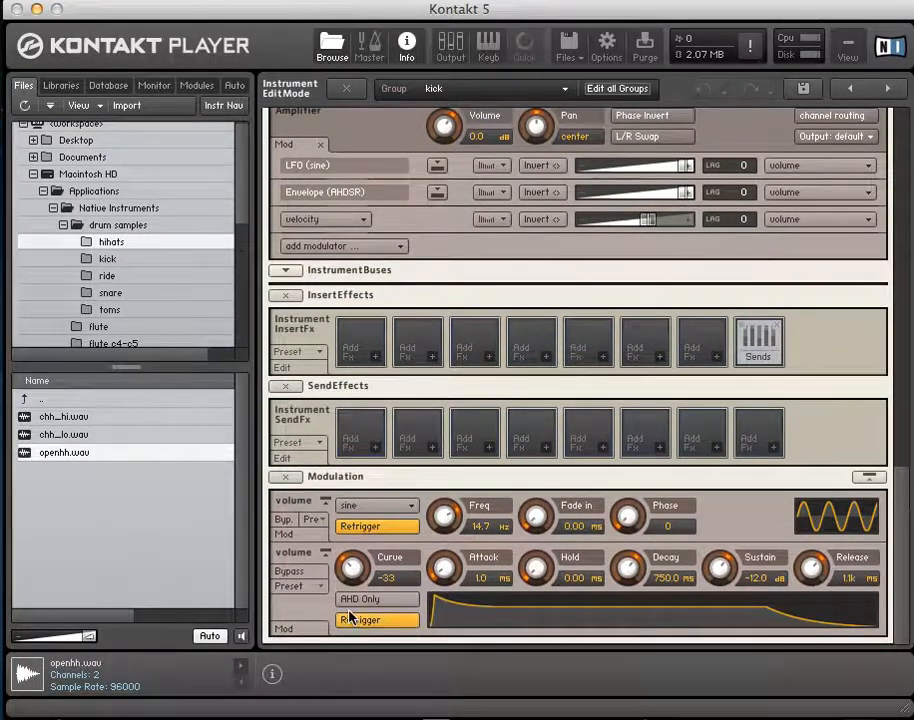
{"action": "left_click_drag", "start_coordinate": [440, 577], "coordinate": [457, 505]}
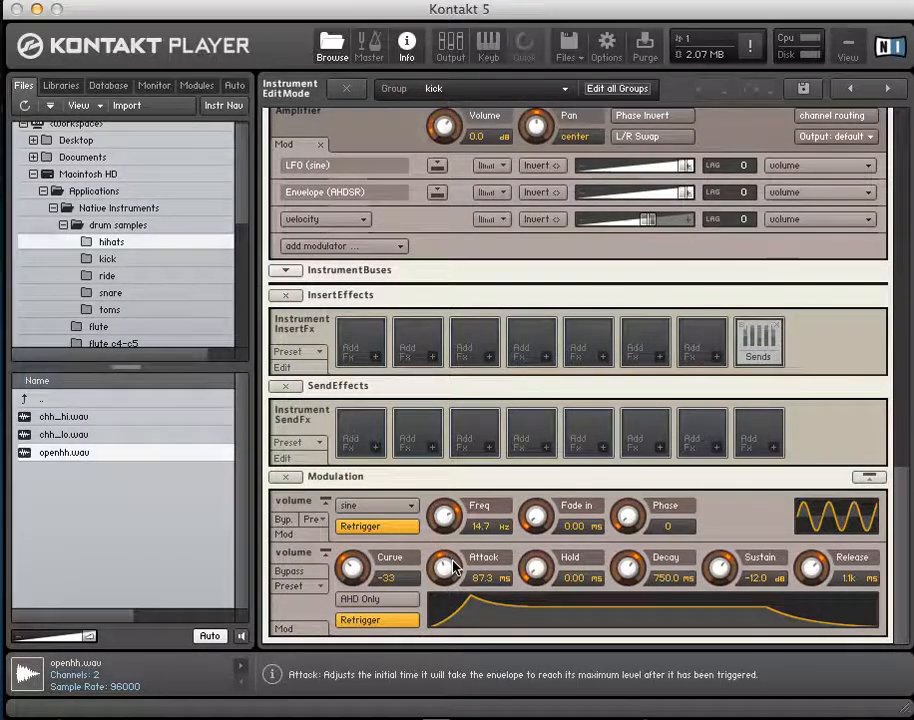
{"action": "left_click_drag", "start_coordinate": [447, 570], "coordinate": [451, 664]}
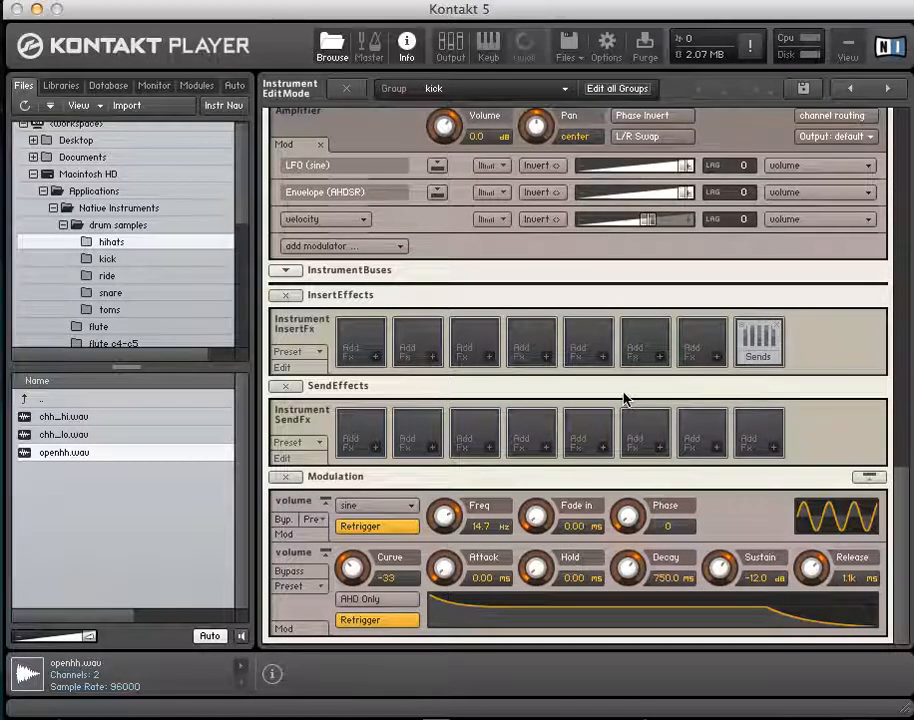
Show the source modulators, raise the pitch bend intensity to maximum and set the source tune to 1.00
{"action": "left_click_drag", "start_coordinate": [904, 578], "coordinate": [907, 490]}
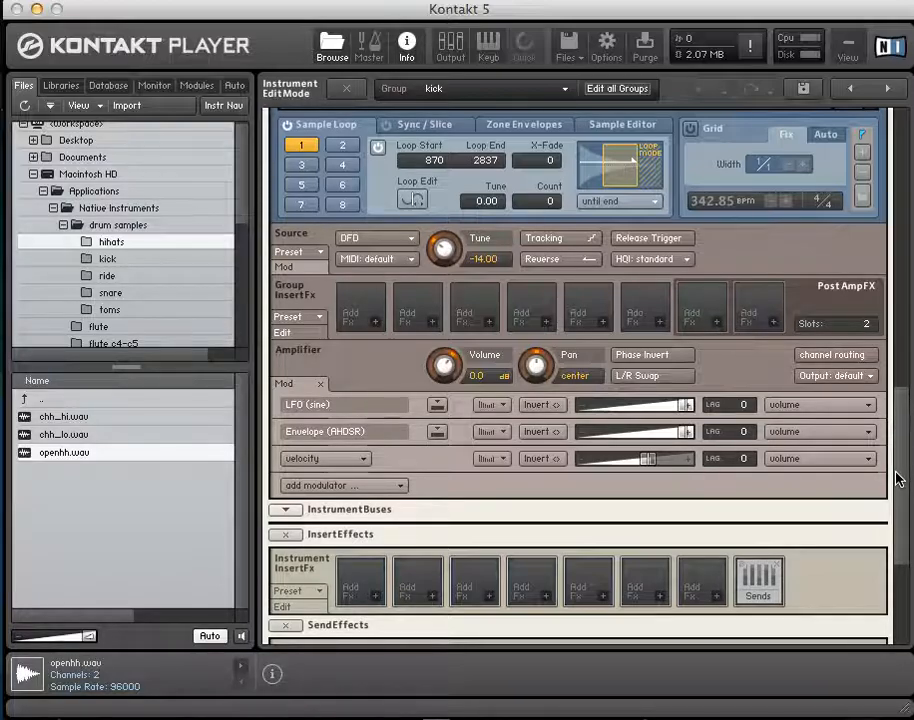
{"action": "mouse_move", "coordinate": [744, 459]}
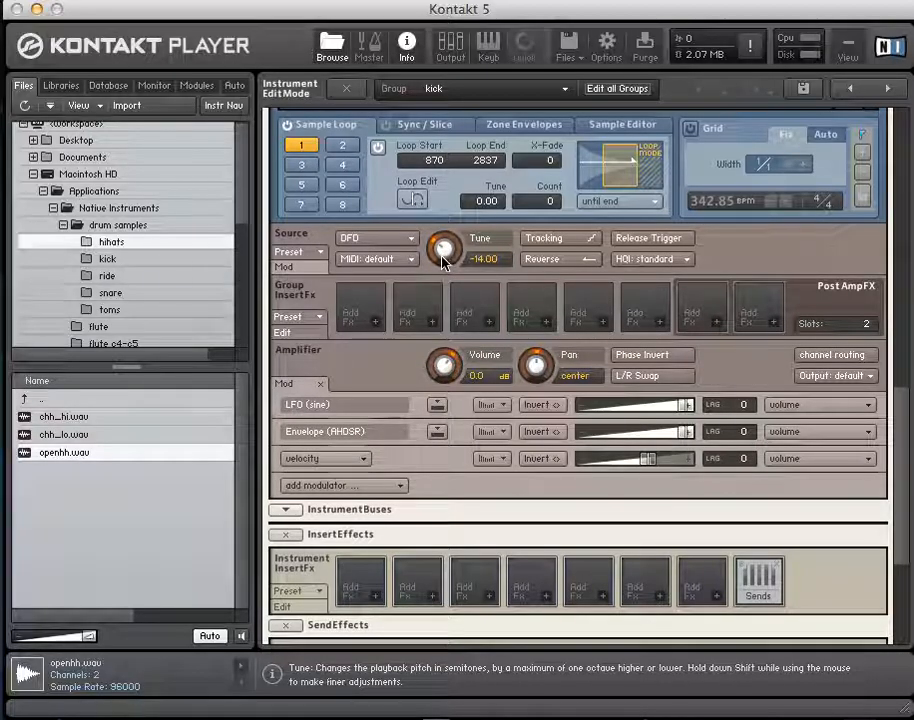
{"action": "left_click", "coordinate": [299, 275]}
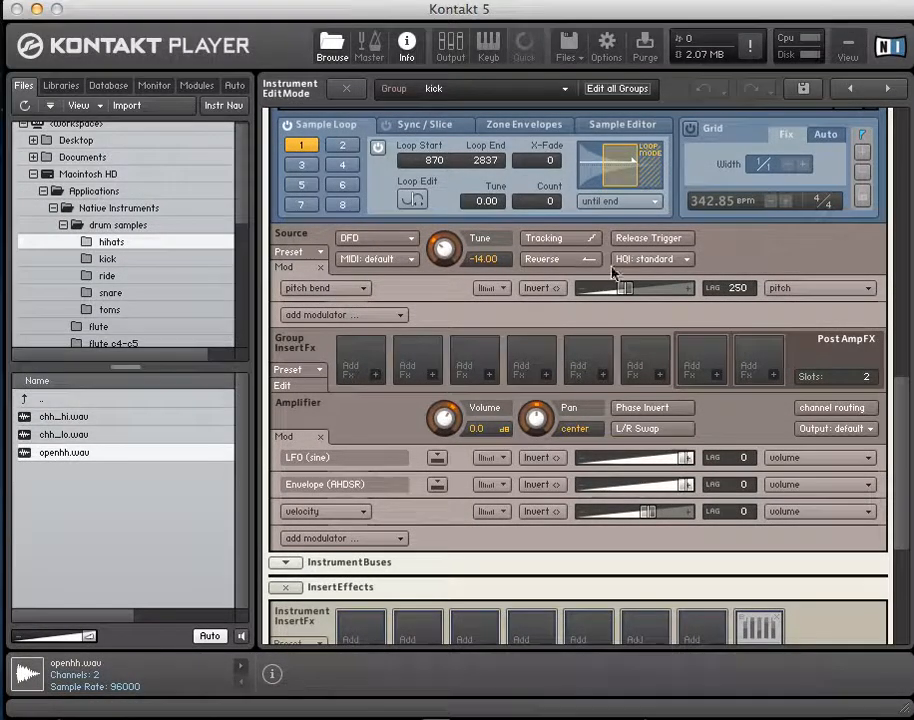
{"action": "left_click_drag", "start_coordinate": [625, 289], "coordinate": [707, 308]}
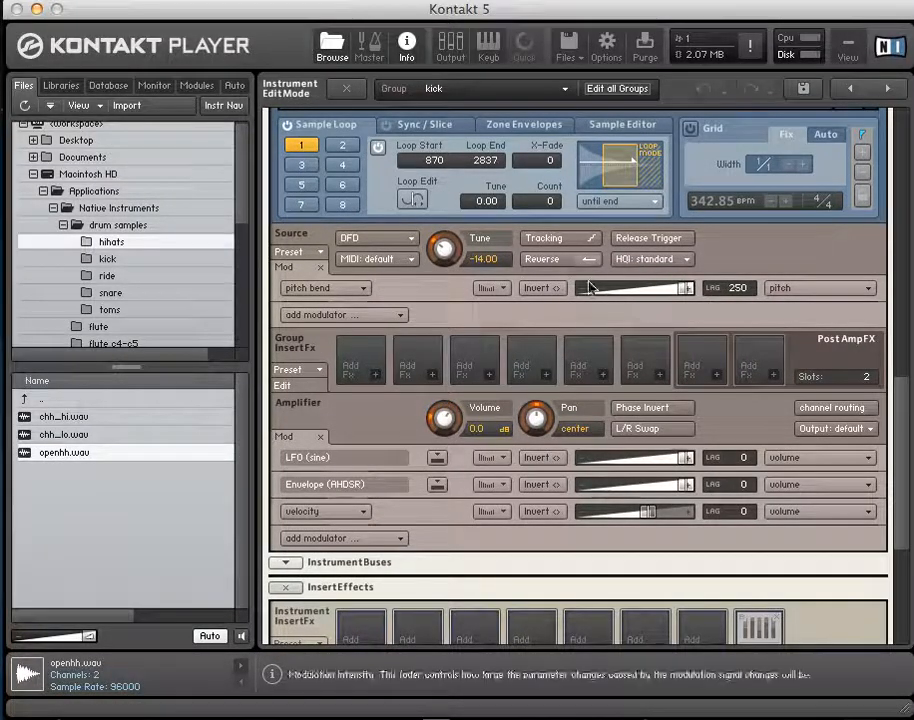
{"action": "left_click_drag", "start_coordinate": [443, 249], "coordinate": [465, 198]}
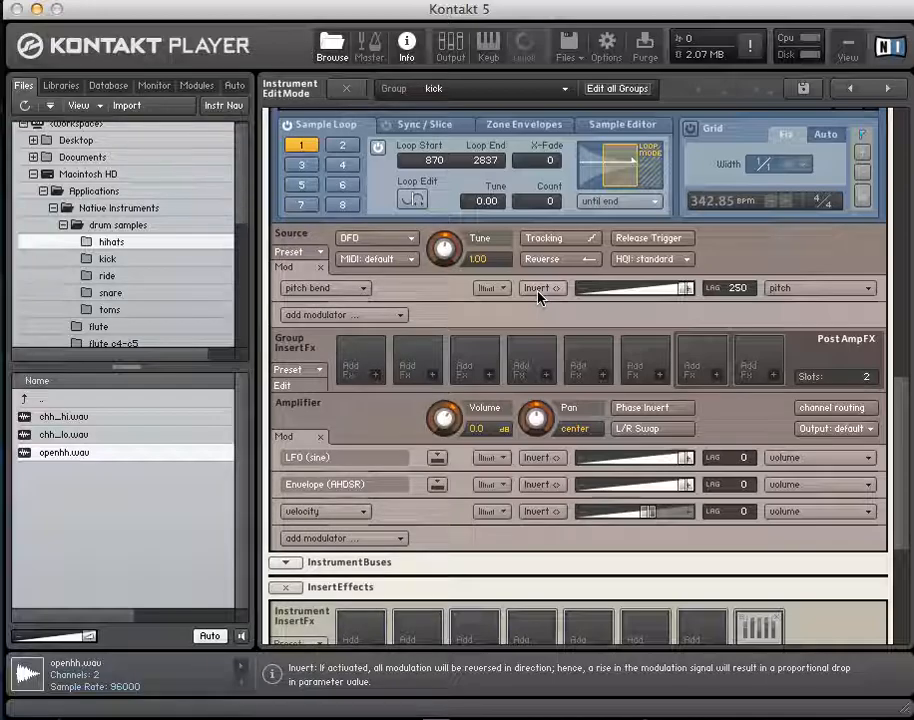
Add an AHDSR envelope as a pitch modulator to the kick group's source
{"action": "left_click", "coordinate": [382, 316]}
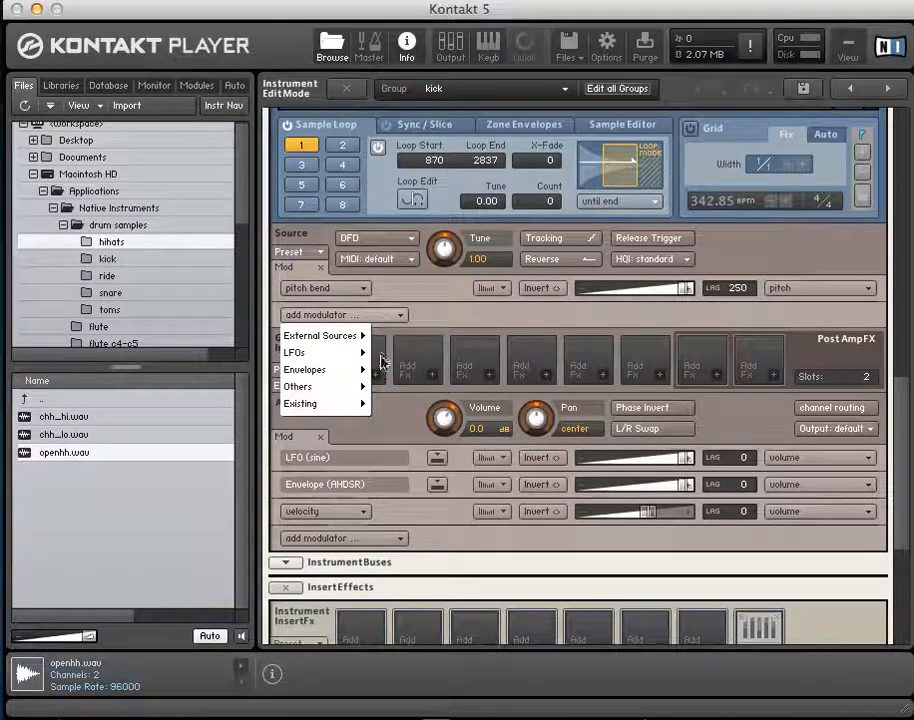
{"action": "mouse_move", "coordinate": [355, 370]}
{"action": "left_click", "coordinate": [404, 376]}
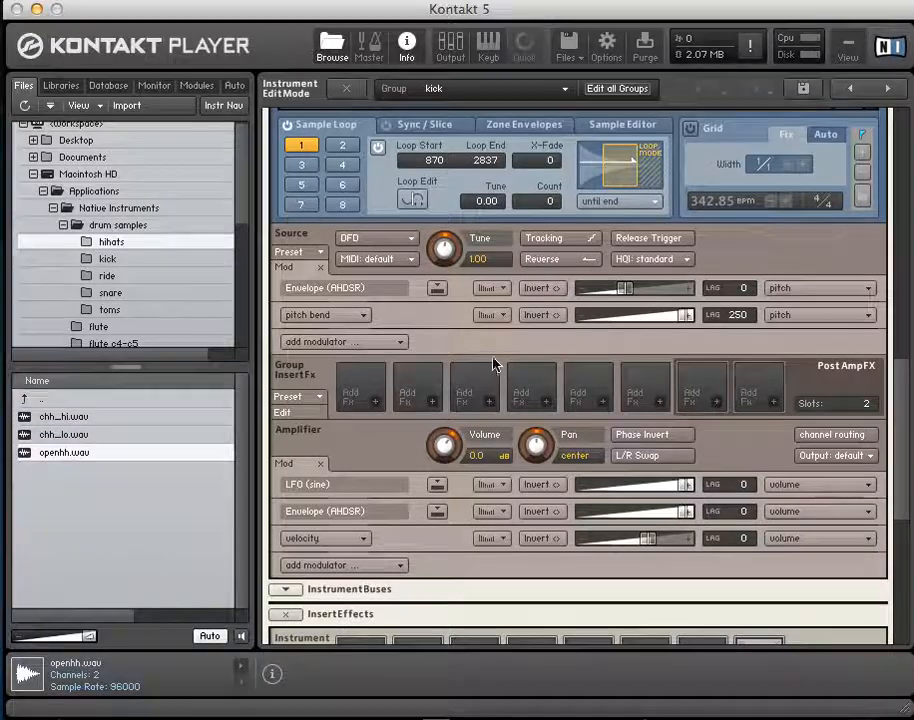
Invert the pitch bend modulation and raise the pitch envelope's modulation intensity to maximum
{"action": "left_click", "coordinate": [540, 316]}
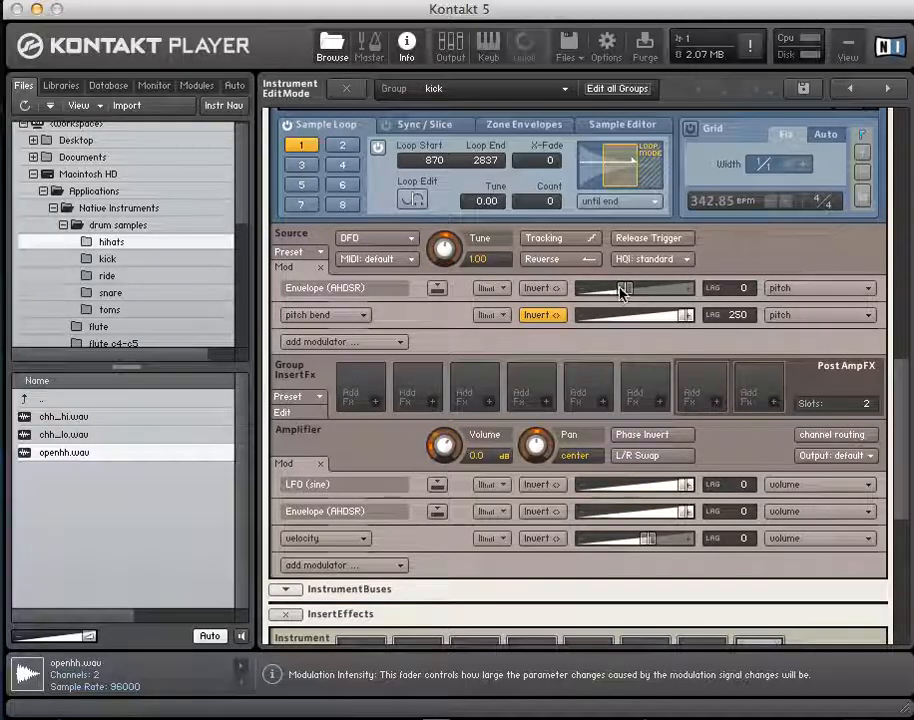
{"action": "left_click", "coordinate": [620, 290]}
{"action": "left_click_drag", "start_coordinate": [621, 290], "coordinate": [704, 289]}
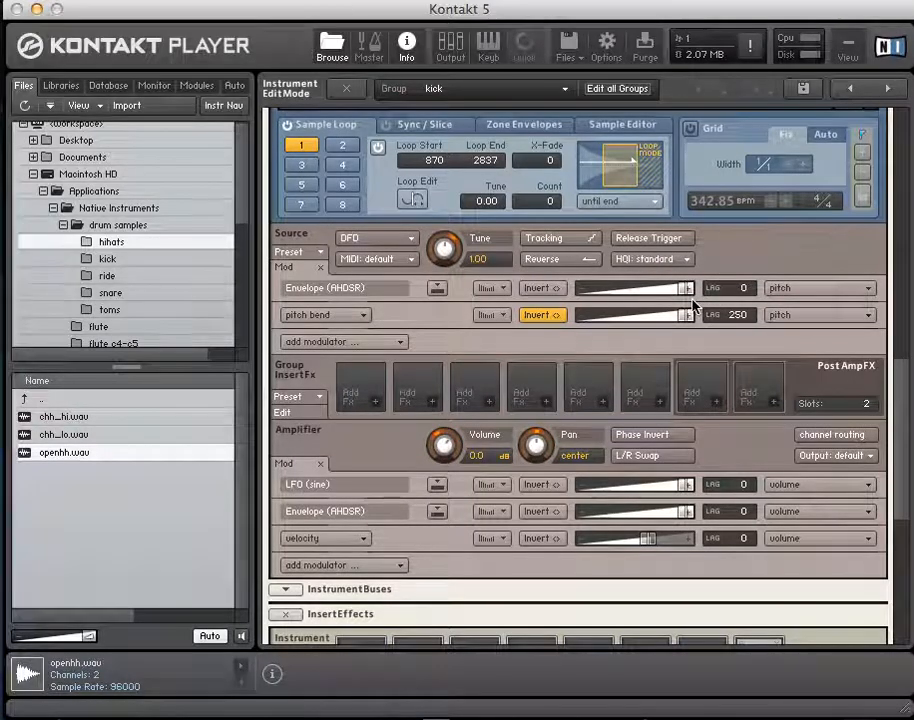